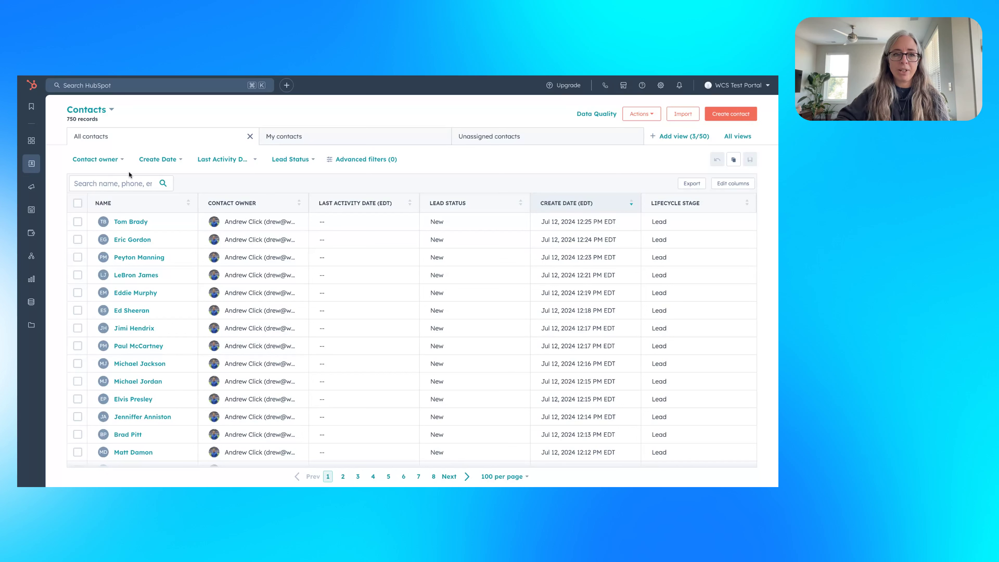
- Open the TRAINING Unsubs and bounces list from CRM > Lists
mouse_move(37, 169)
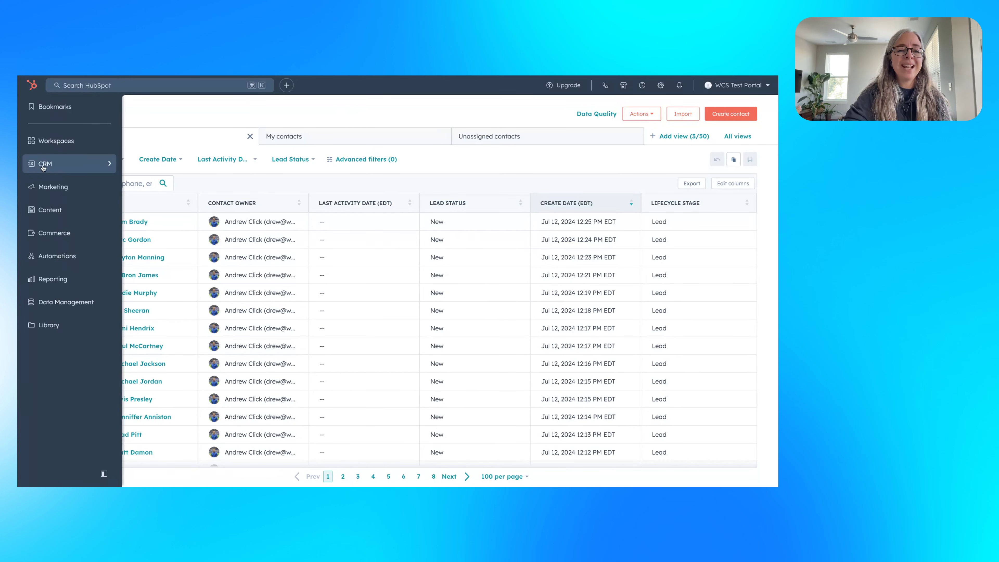
click(46, 165)
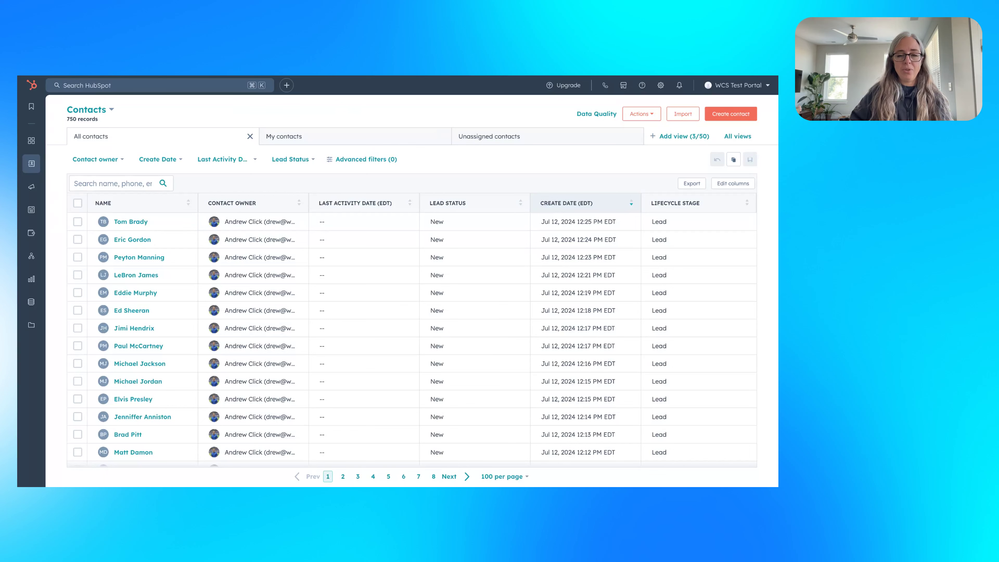
mouse_move(39, 167)
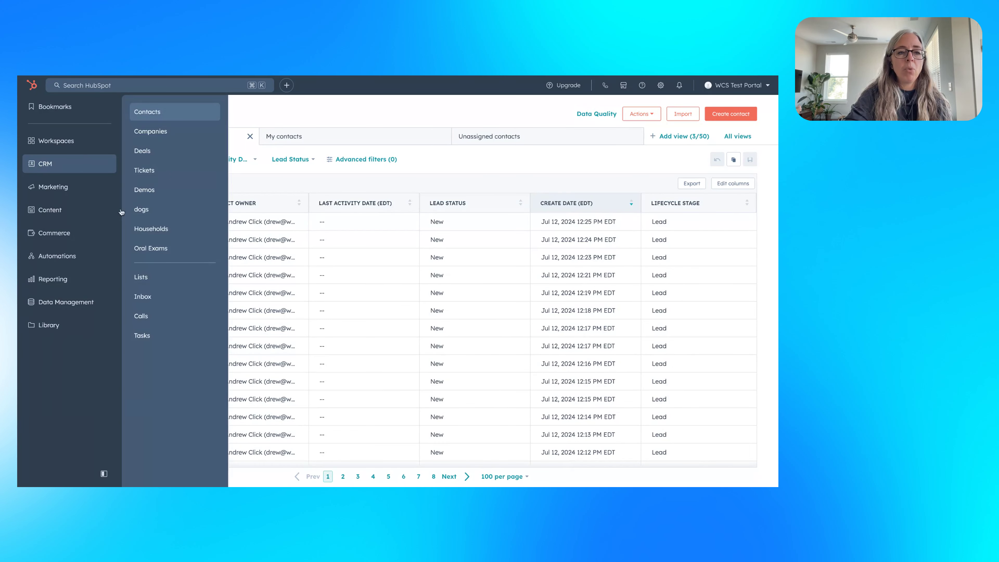
click(145, 284)
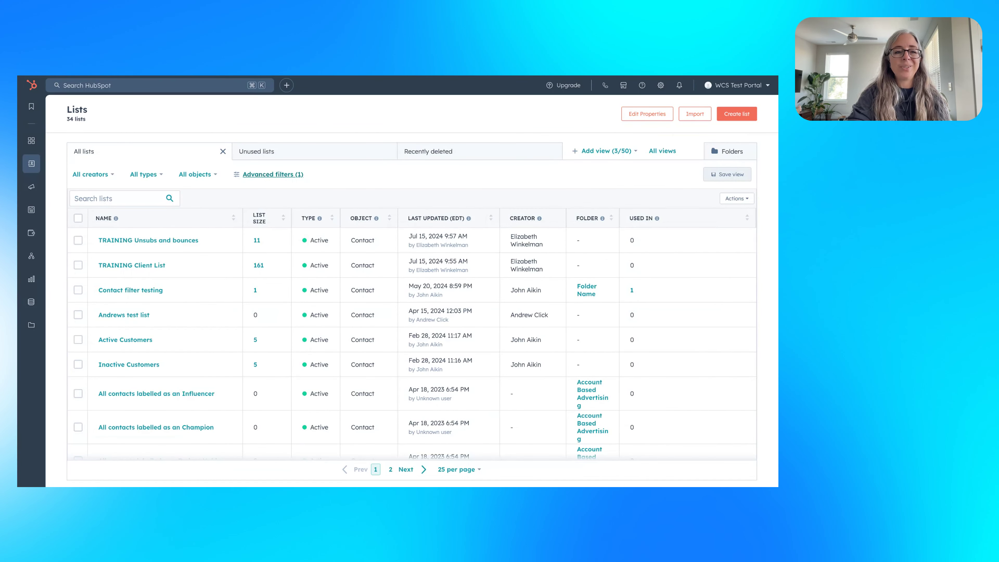
mouse_move(150, 246)
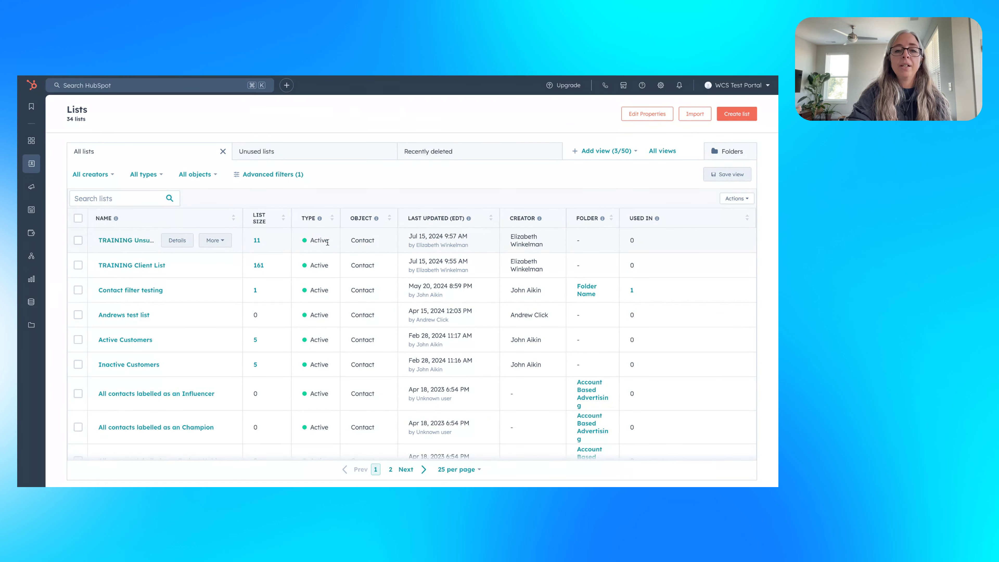
click(142, 245)
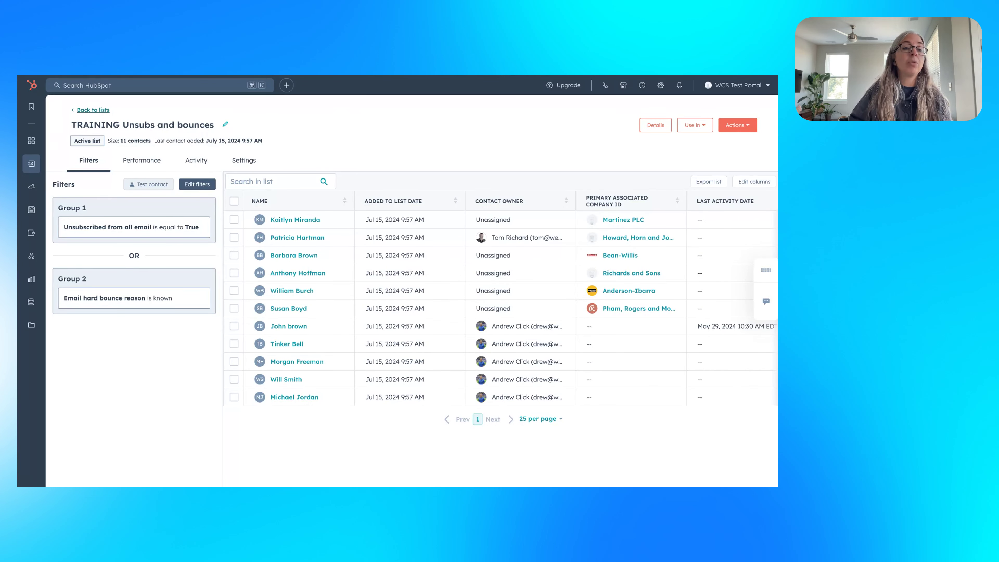
- Leave the TRAINING Unsubs and bounces list and return to the Lists index
click(93, 109)
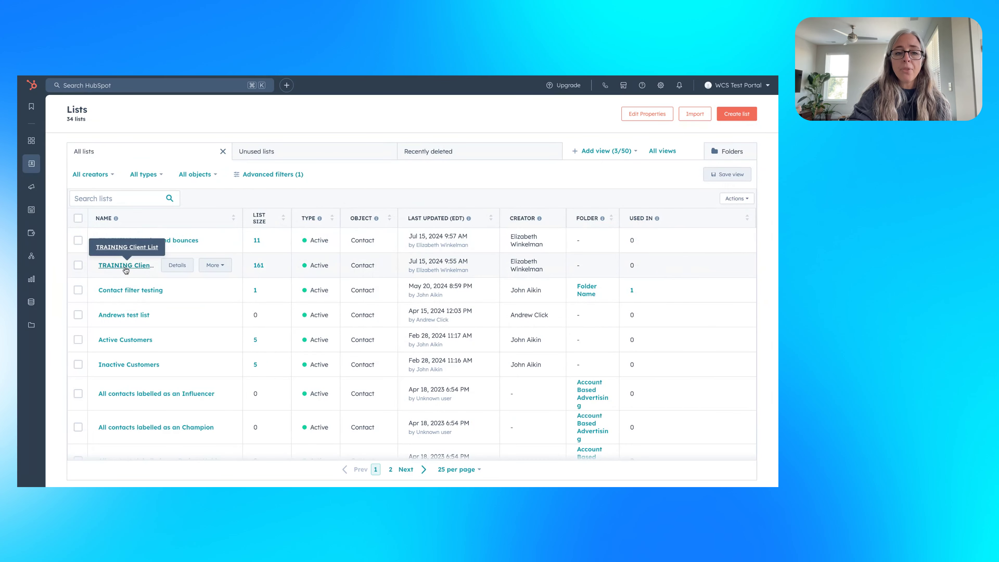
click(125, 267)
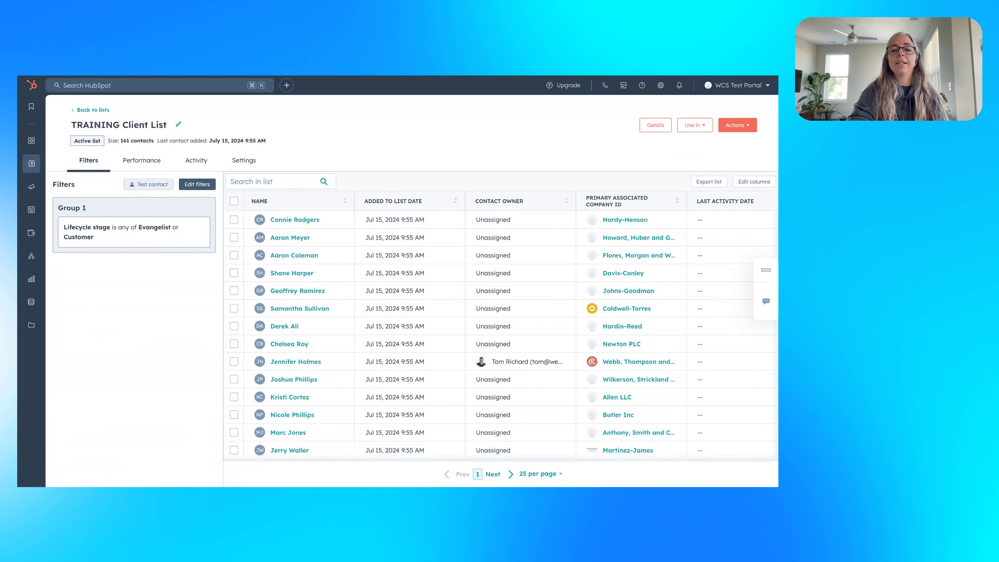
click(93, 112)
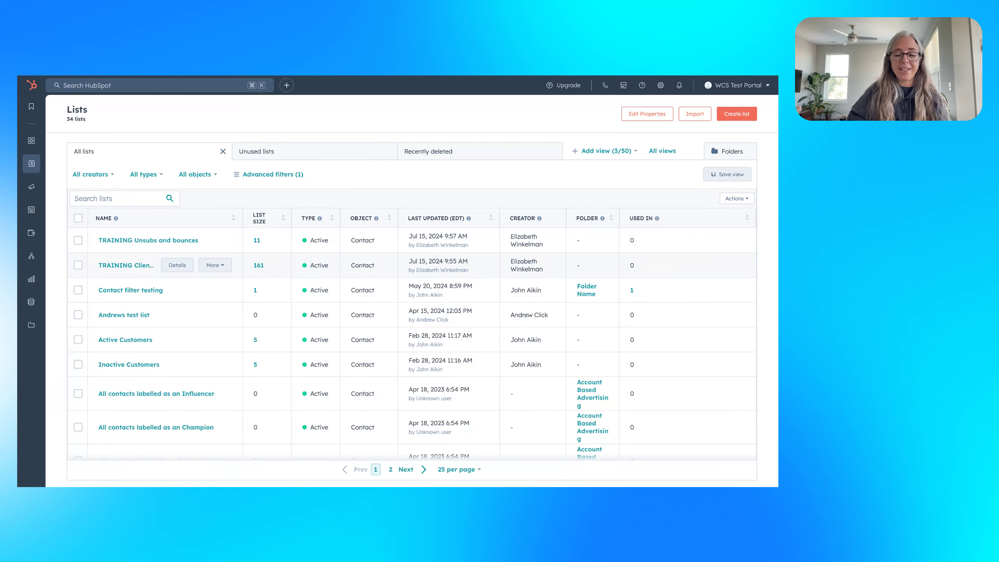
- Start a new static contact list named 'Client Static List'
click(737, 114)
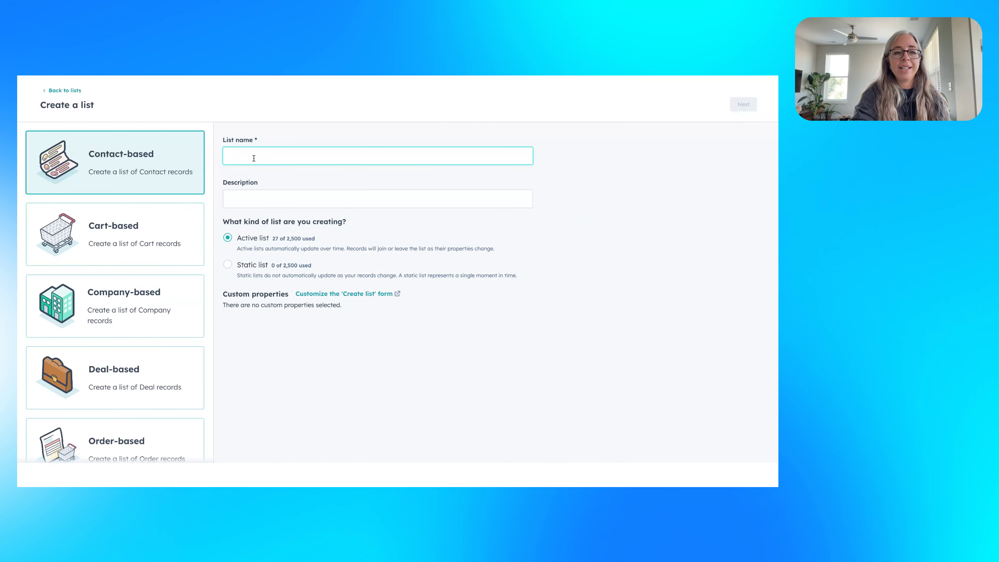
text(Client)
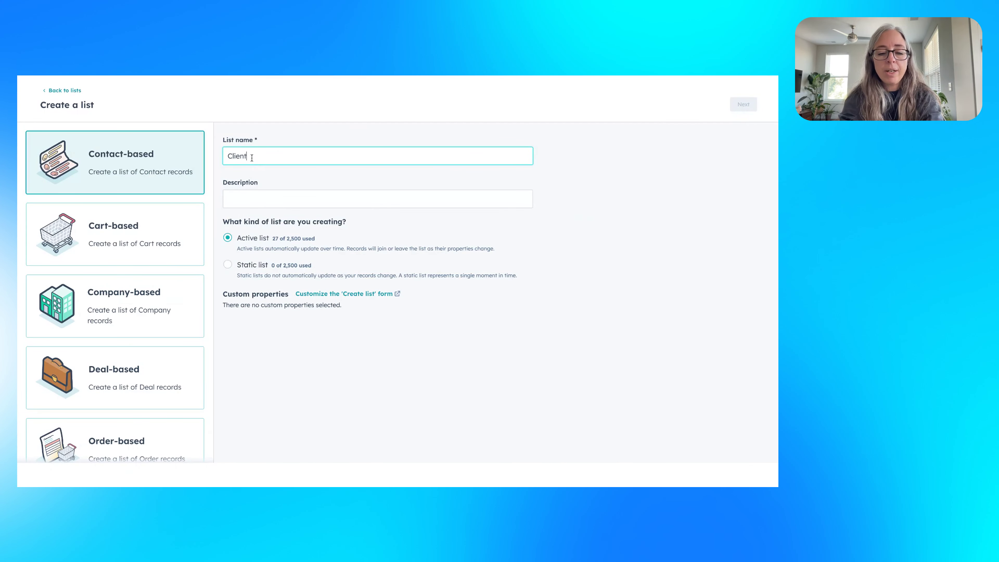
text( Static List)
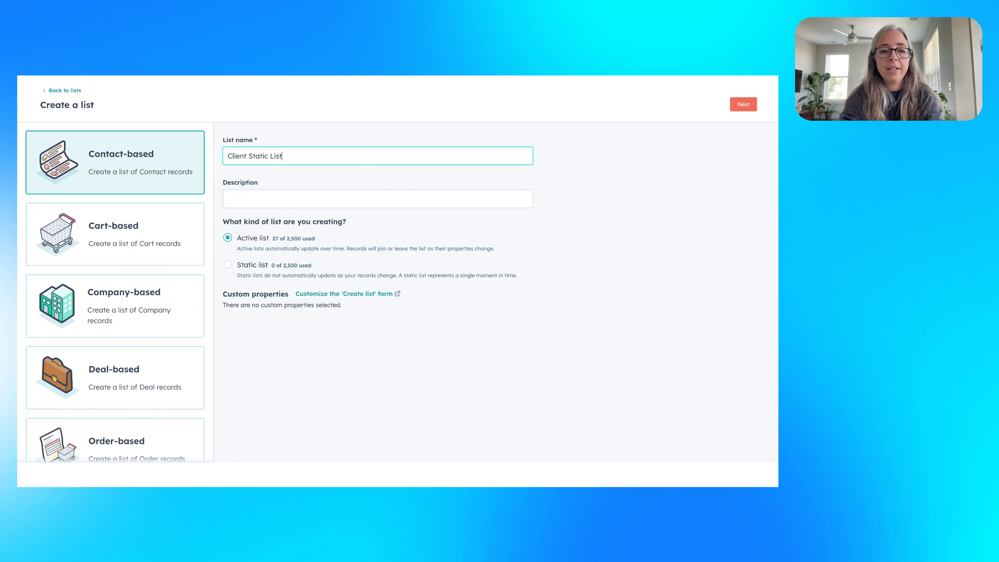
click(227, 264)
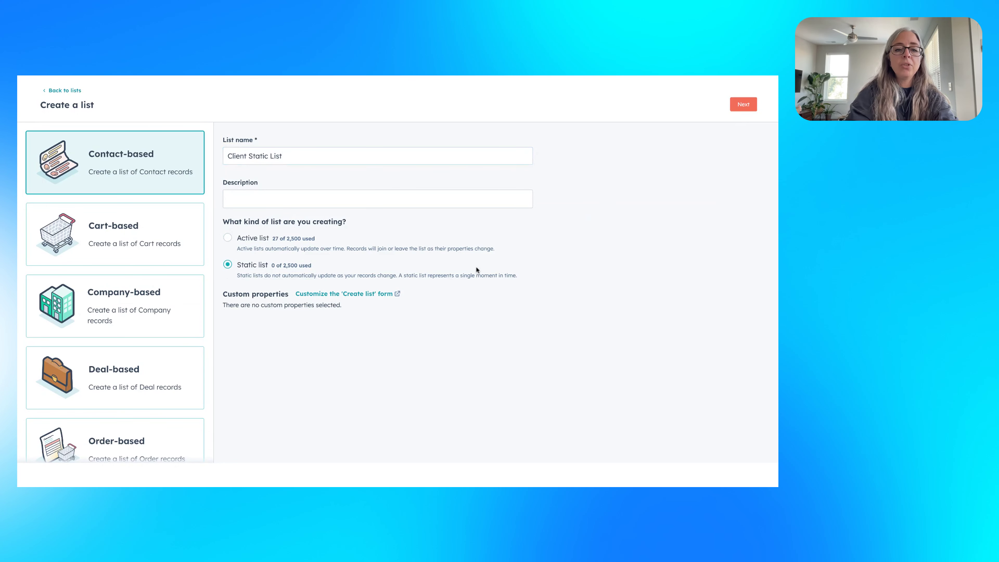
click(743, 104)
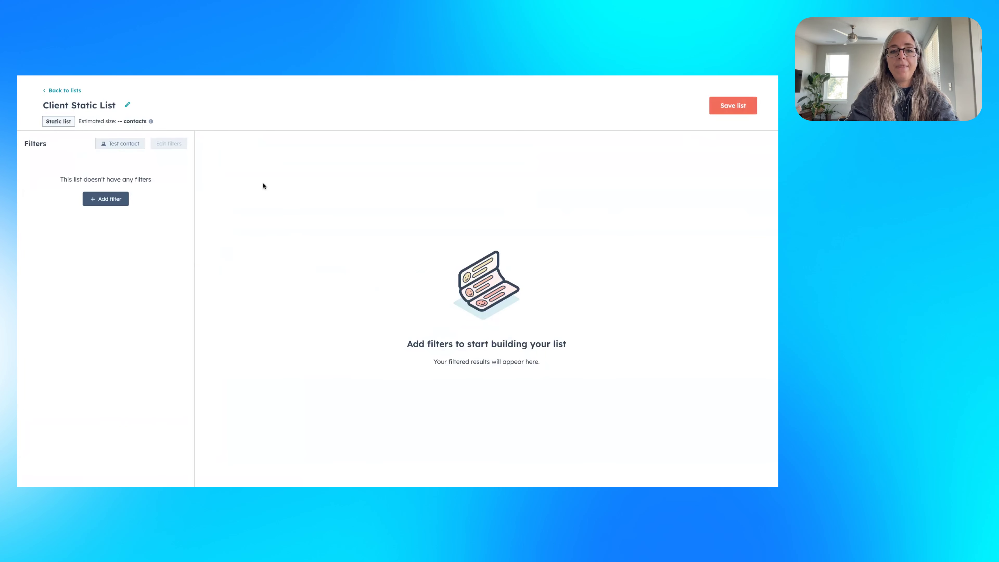
- Filter the list to contacts whose Lifecycle stage is Customer
click(99, 200)
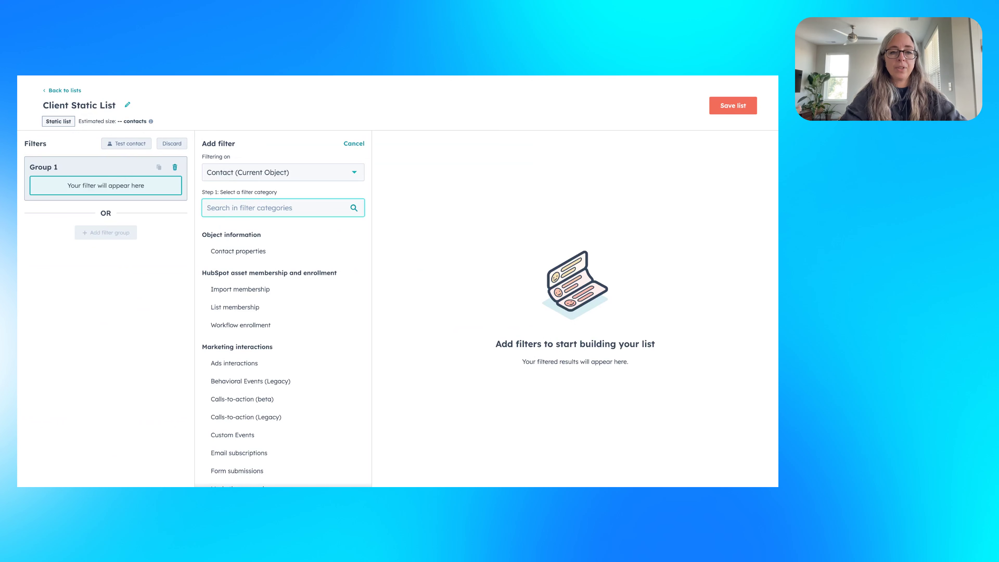
click(246, 252)
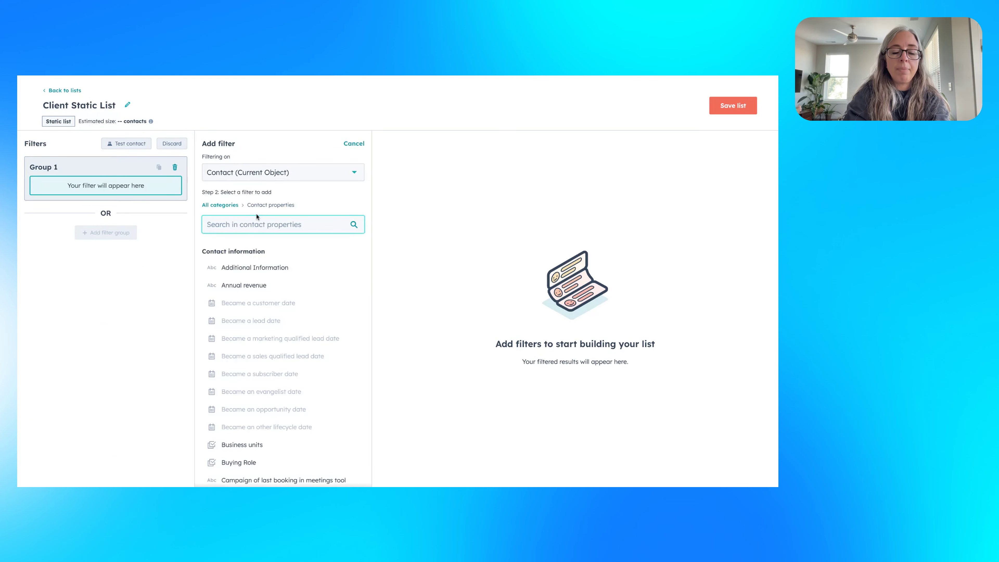
text(life)
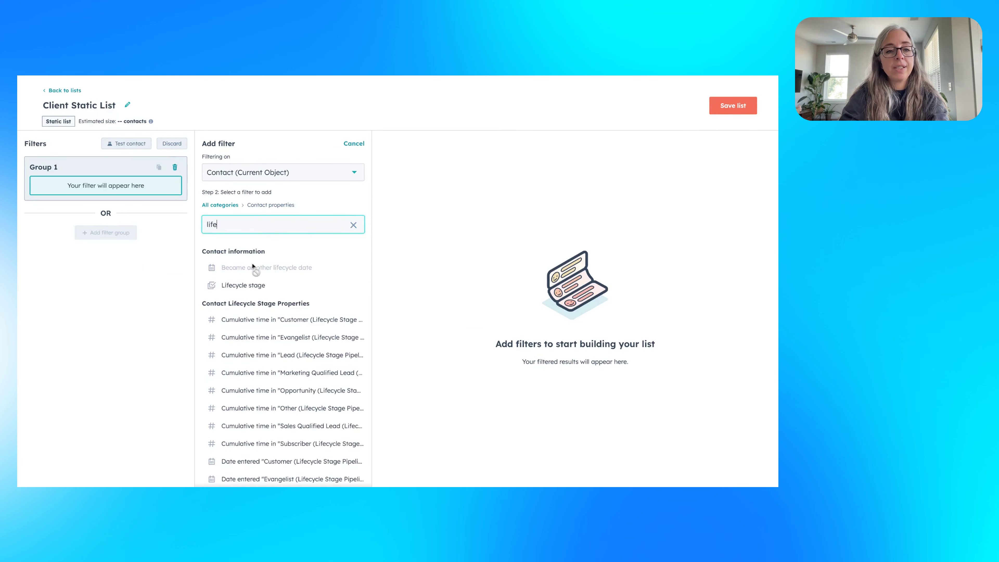
click(250, 285)
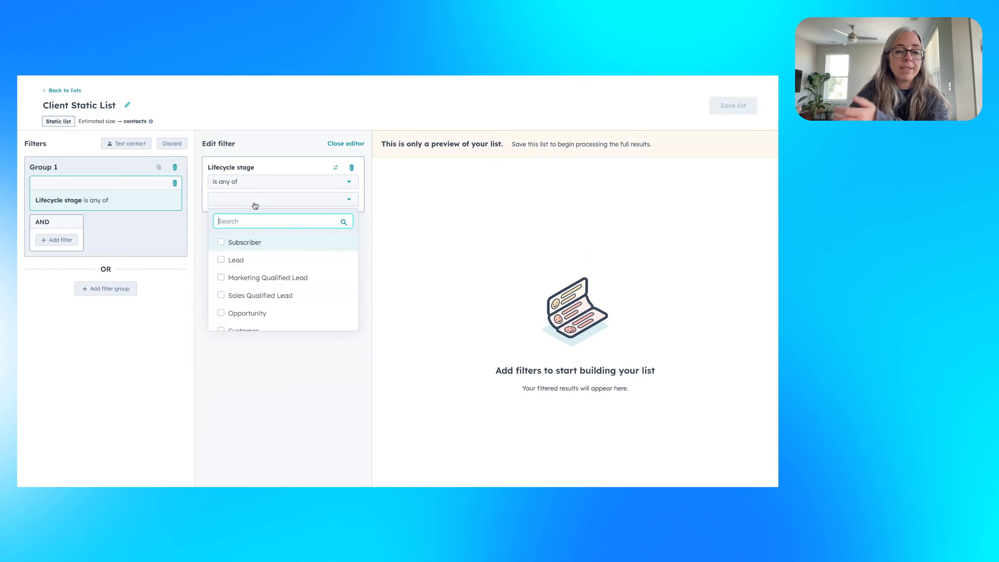
scroll(243, 291, down, 2)
click(244, 289)
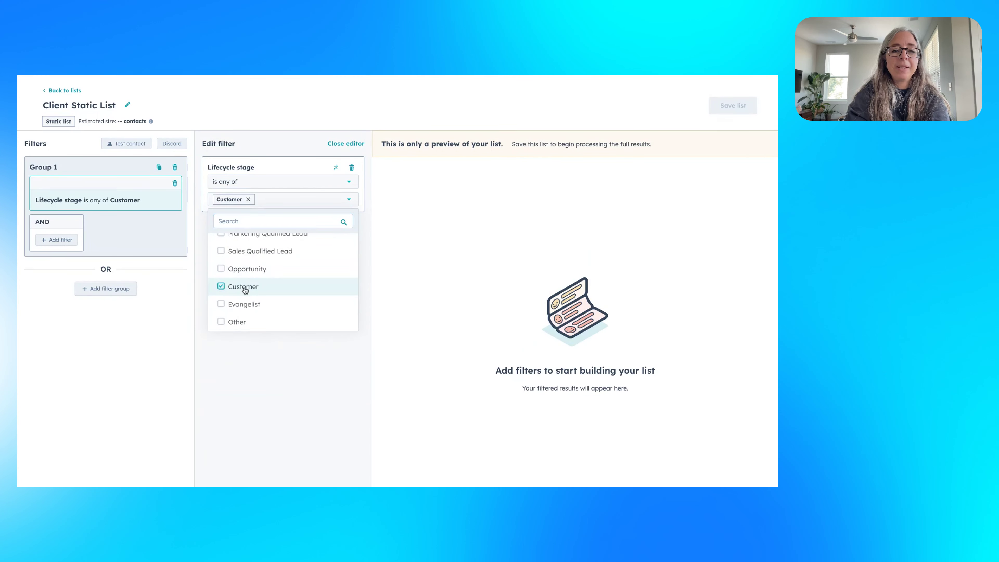
click(415, 302)
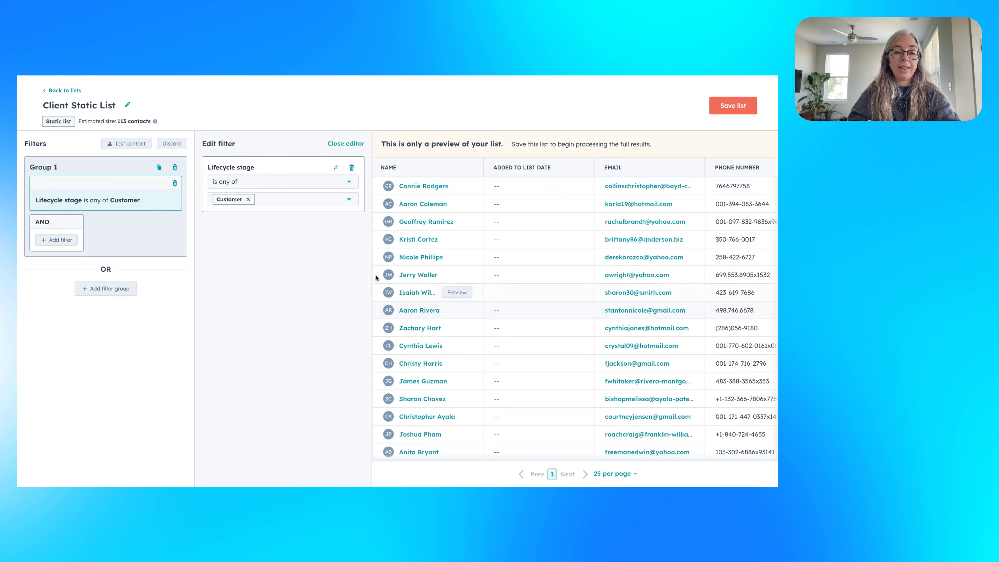
- Discard the unsaved Client Static List and return to the Lists index
click(72, 90)
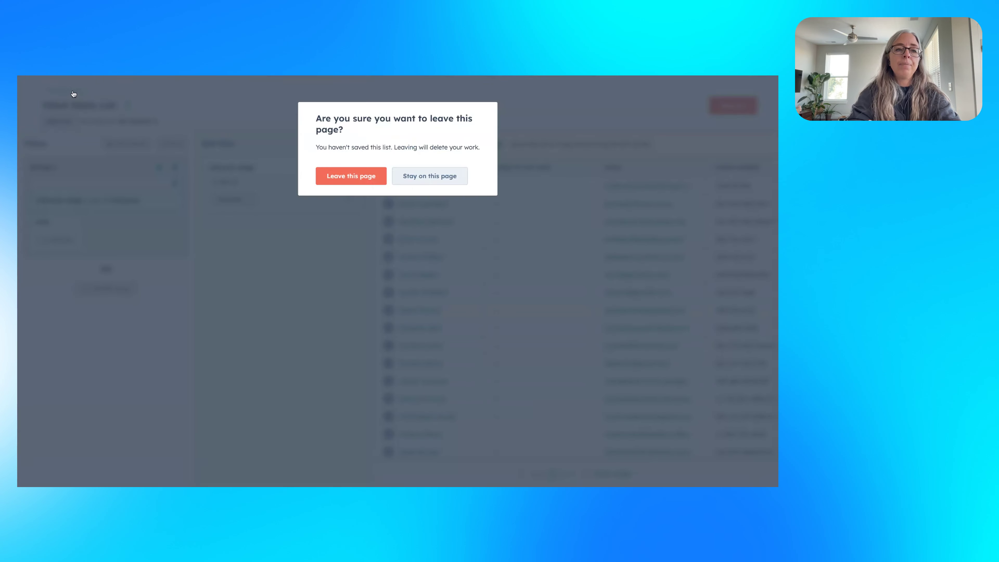
click(358, 180)
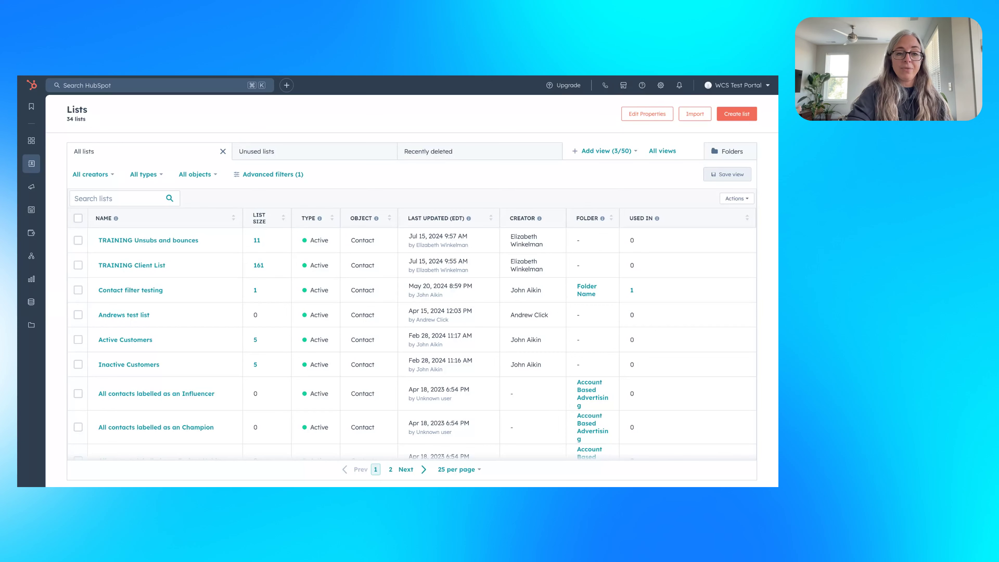
- Create an active list named 'Training Nurture Example' and proceed to its filters
click(737, 113)
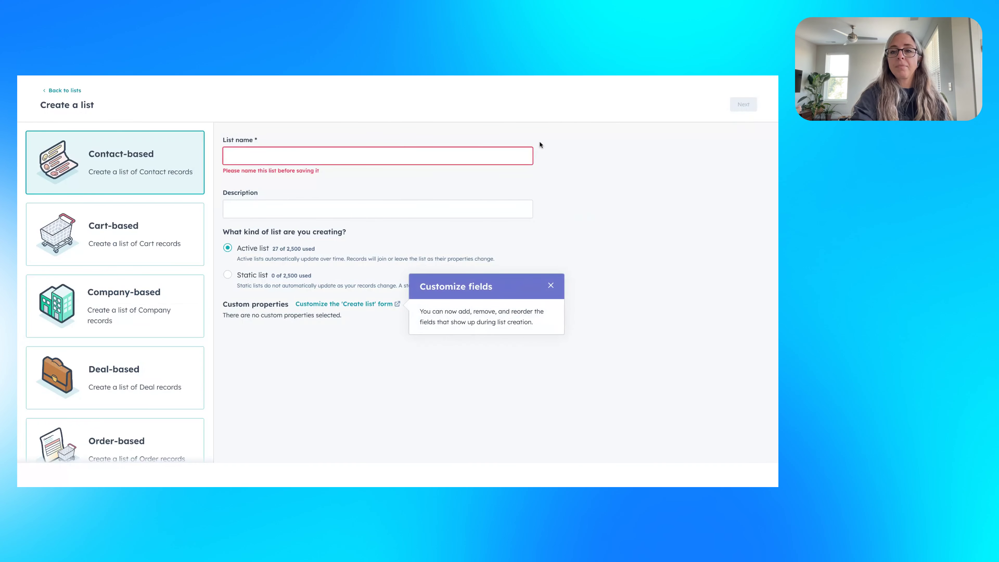
click(318, 160)
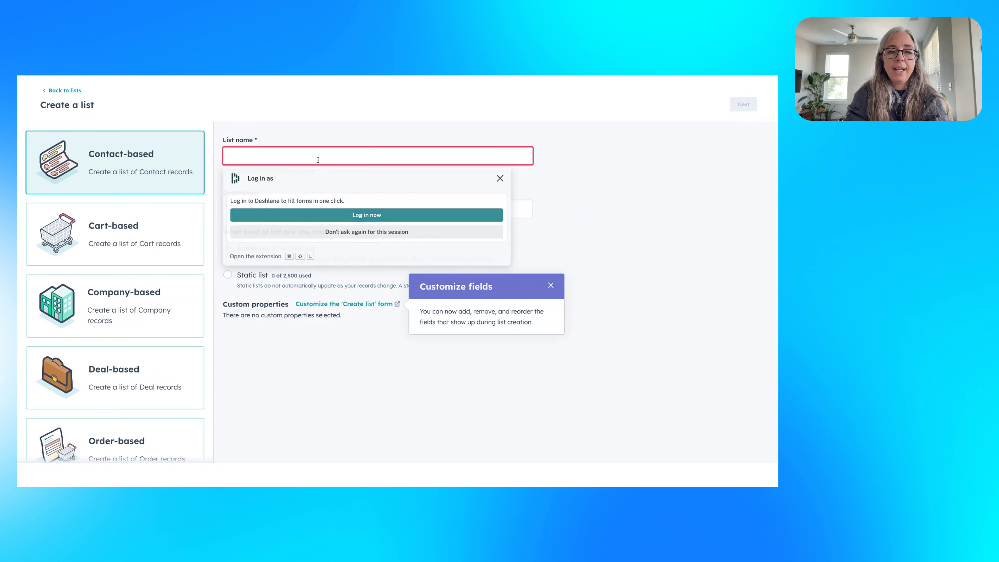
text(Train)
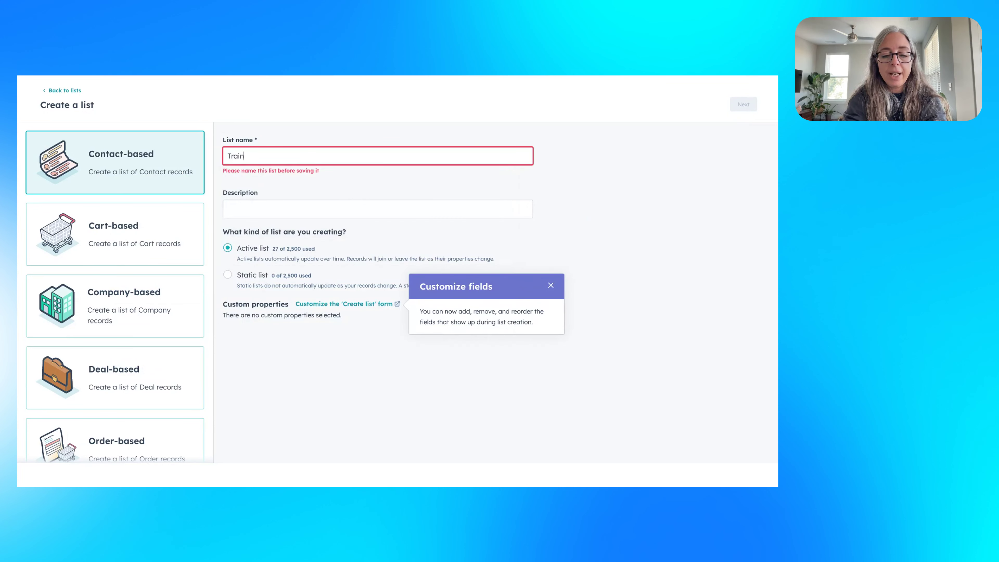
text(ing Nurt)
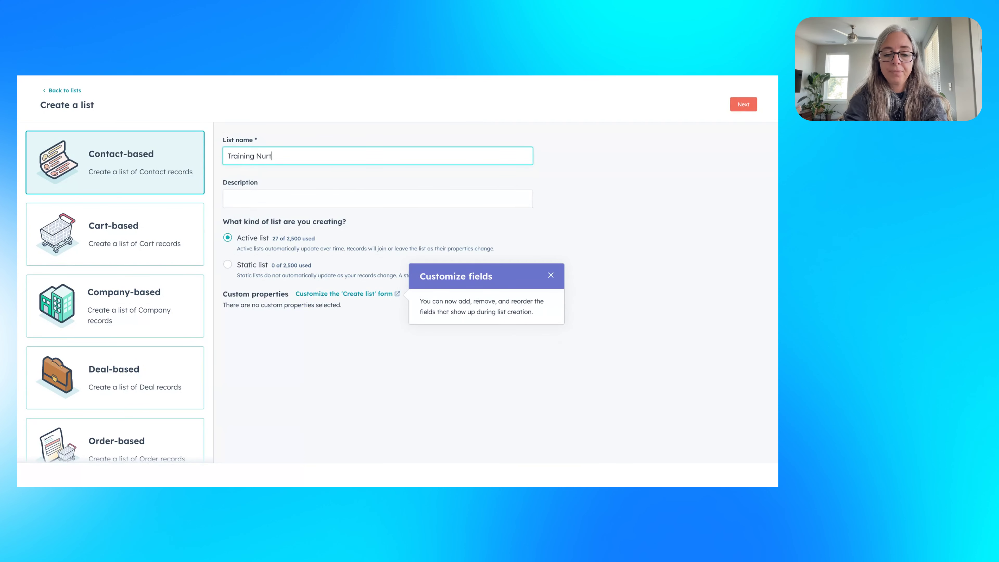
text(ure Exa)
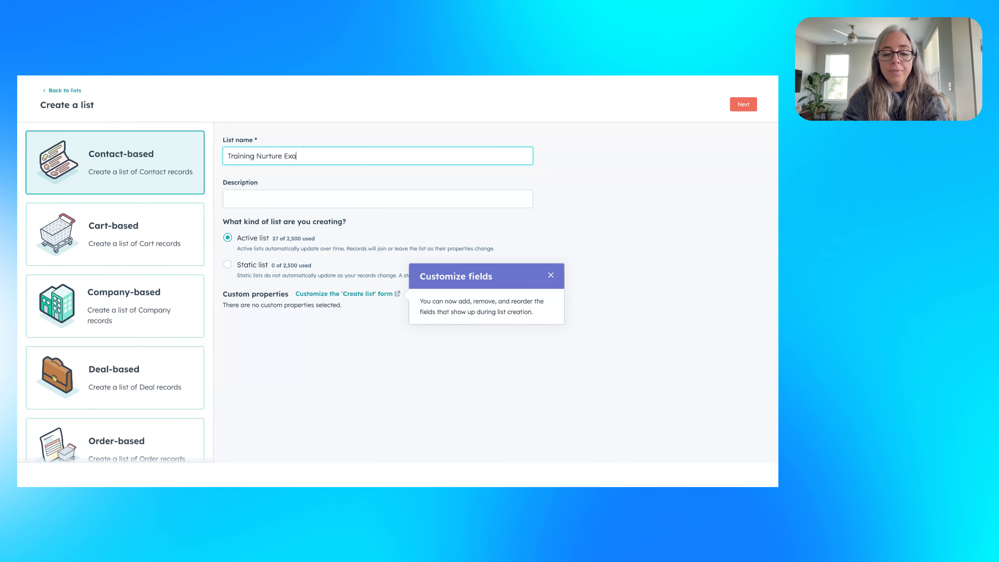
text(mple)
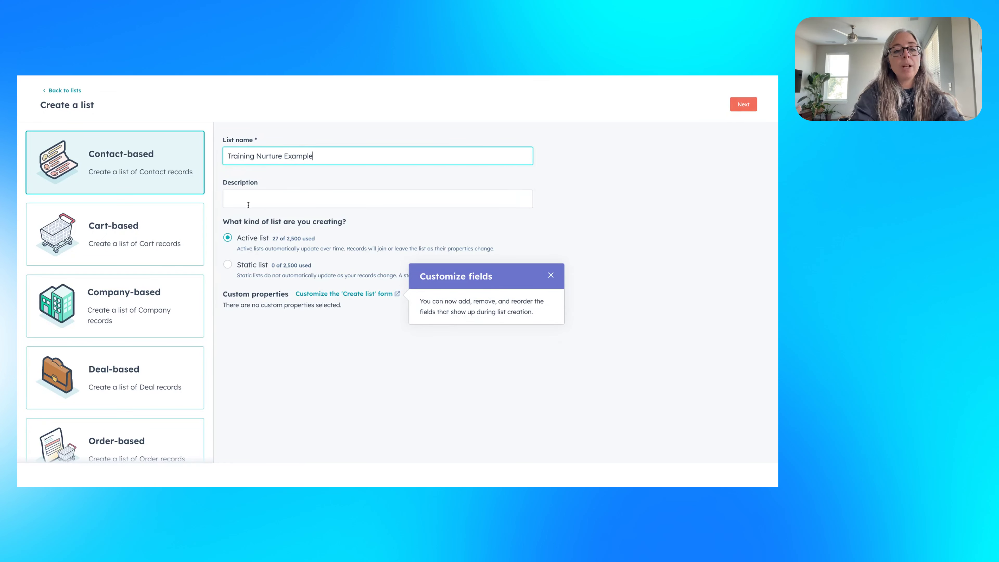
click(551, 275)
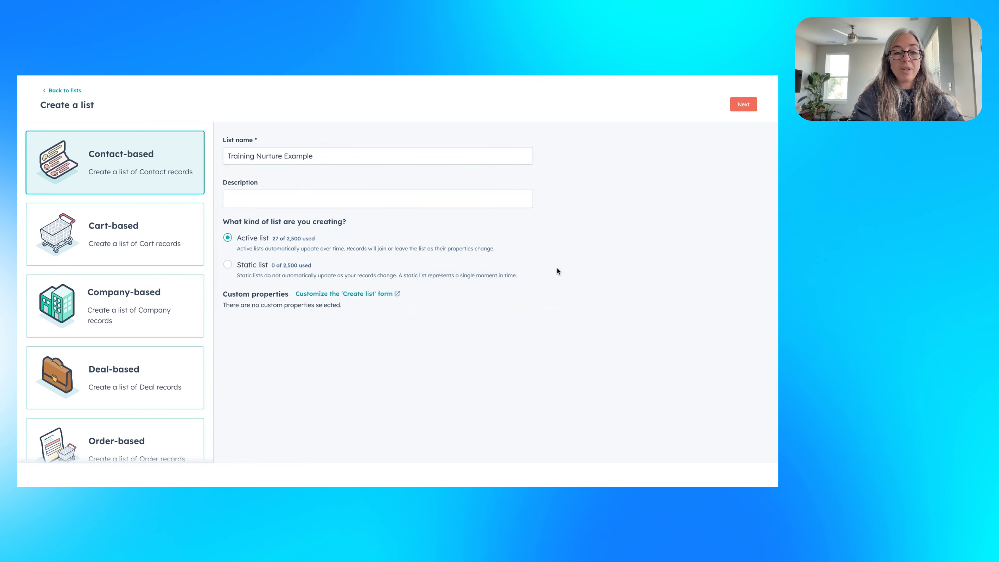
click(743, 106)
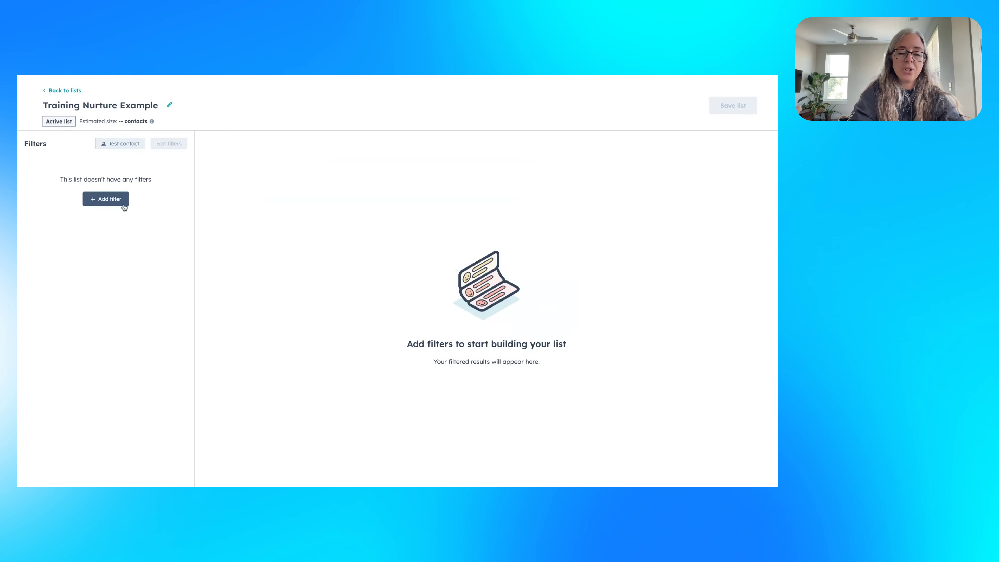
- Add a Create date filter equal to 07/12/2024
click(122, 205)
click(252, 250)
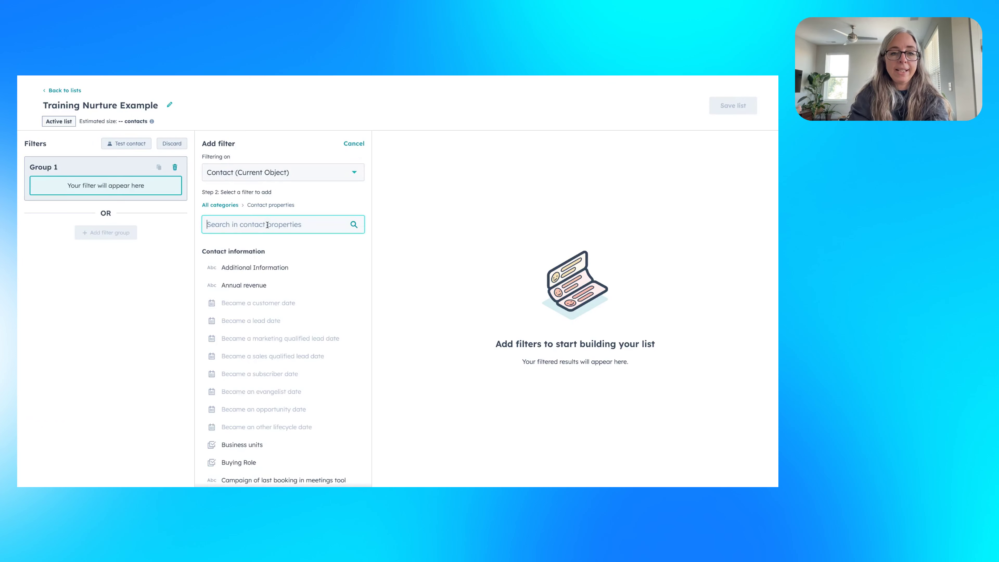
text(create)
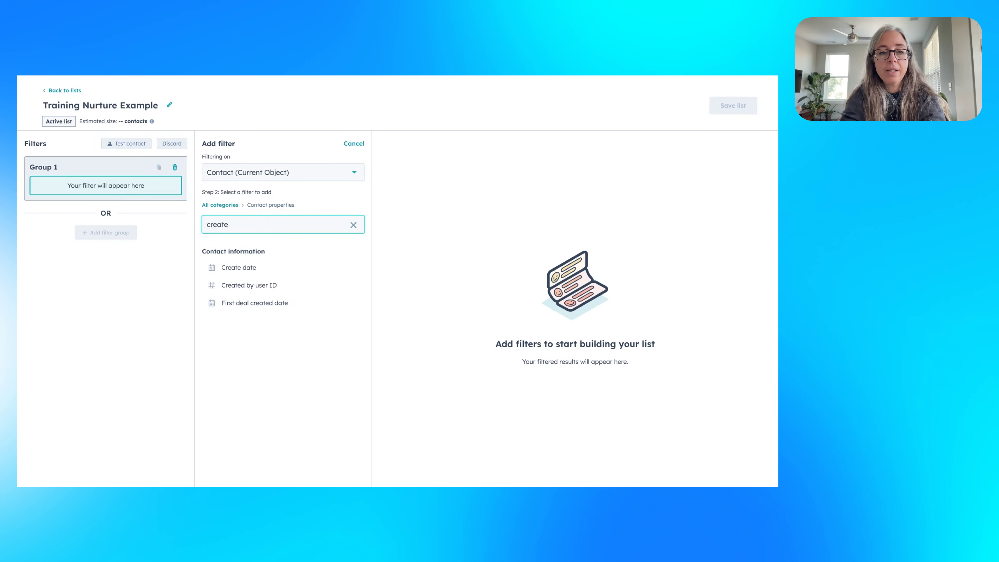
click(247, 272)
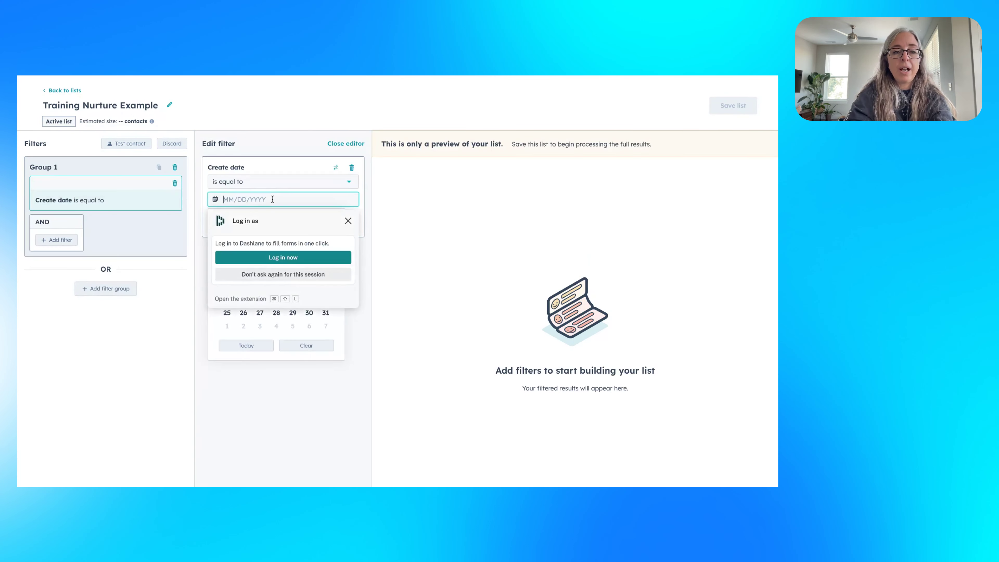
click(348, 221)
click(227, 227)
click(310, 272)
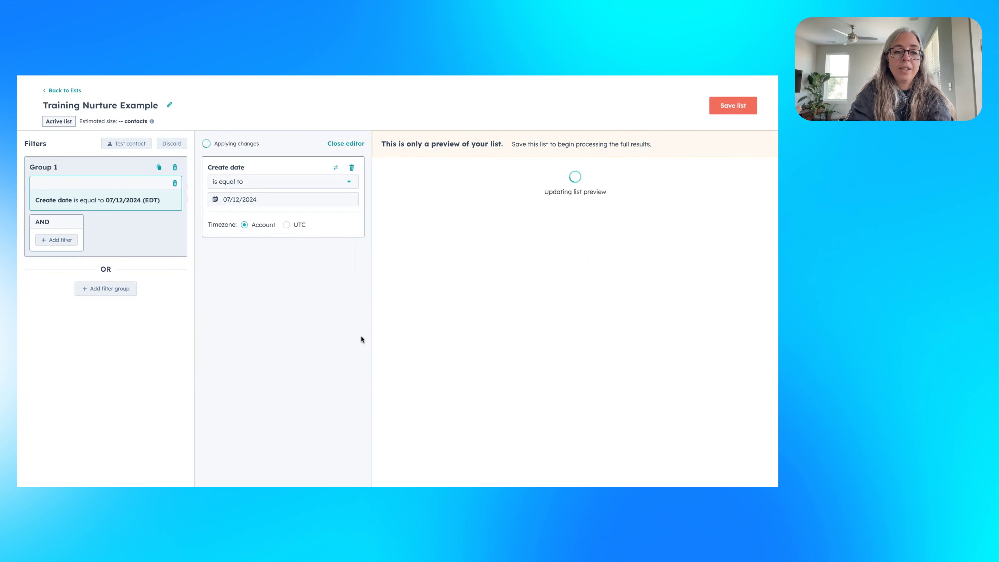
- Add a Contact owner filter for the chosen owner and save the list
click(59, 241)
click(244, 251)
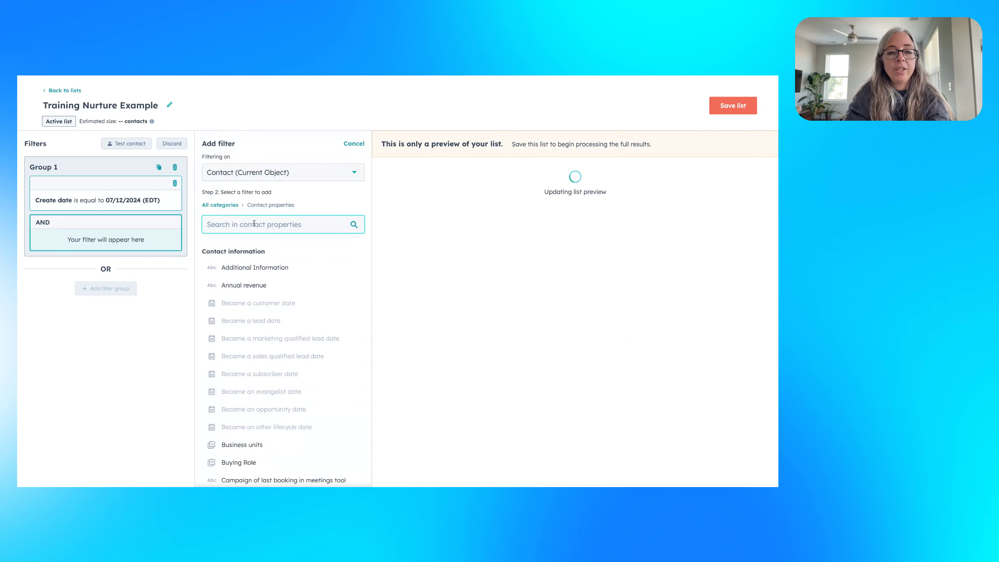
text(contact)
click(254, 267)
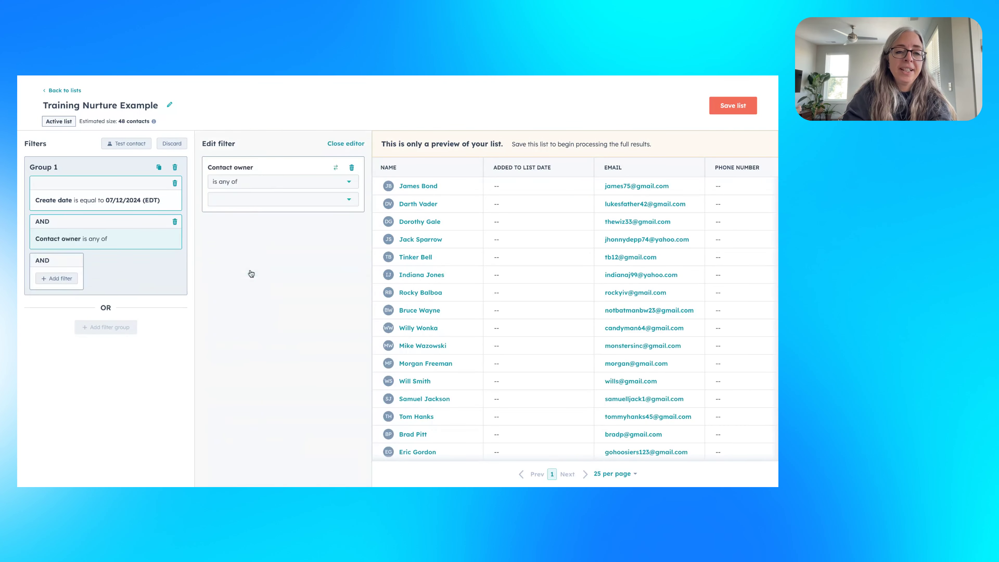
click(253, 200)
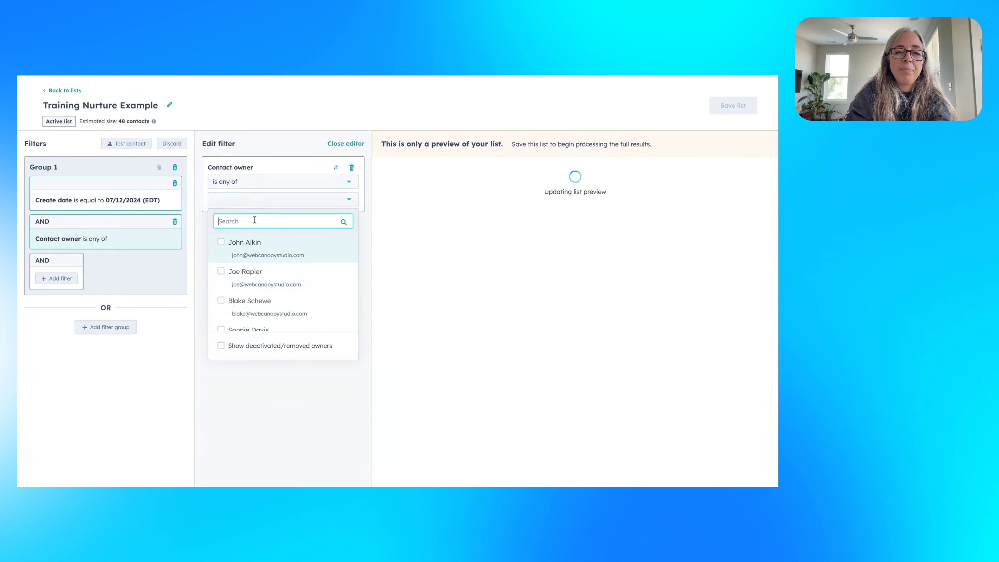
text(drew)
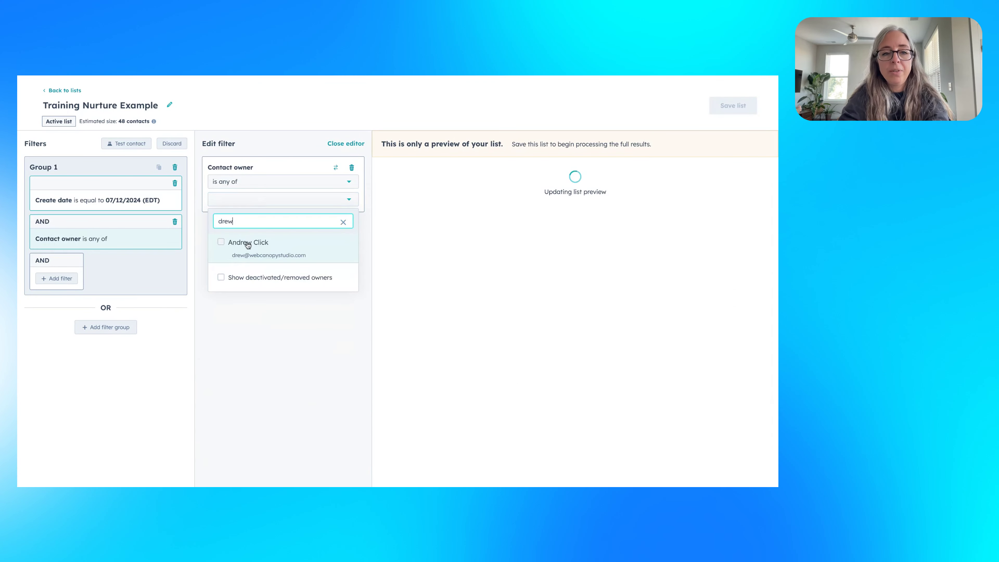
click(248, 244)
click(297, 355)
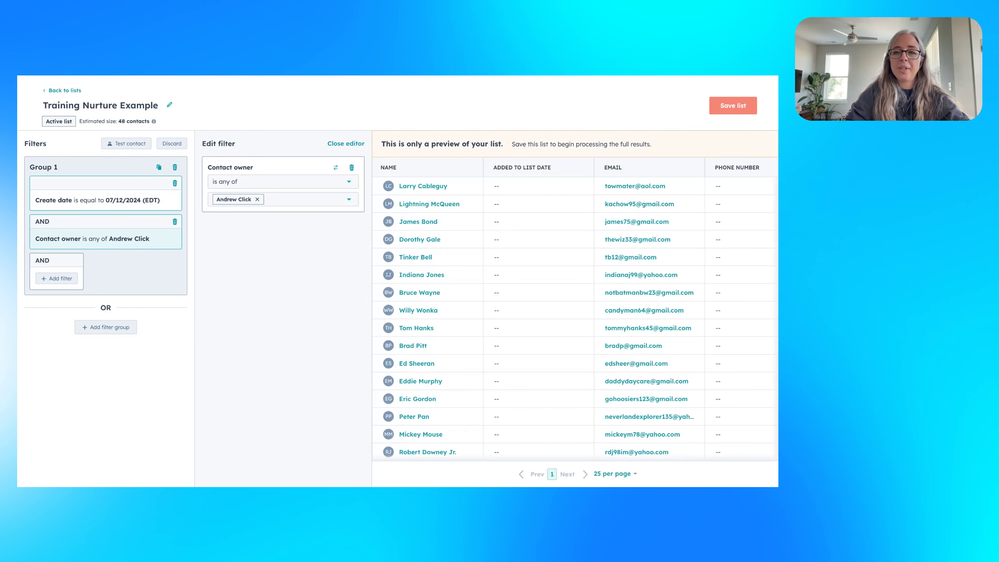
click(732, 105)
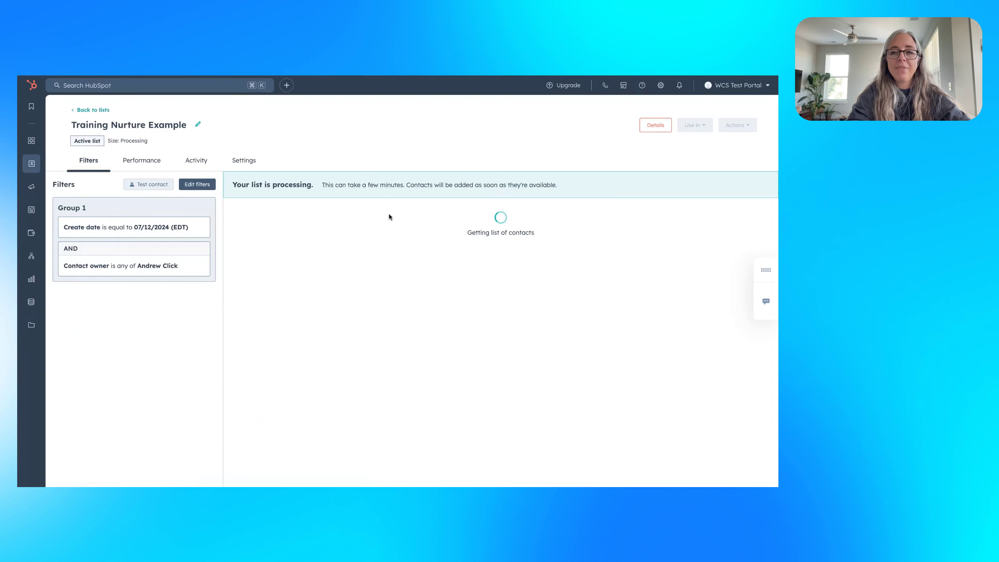
- Return to the Lists index and reload it to show Training Nurture Example
click(86, 111)
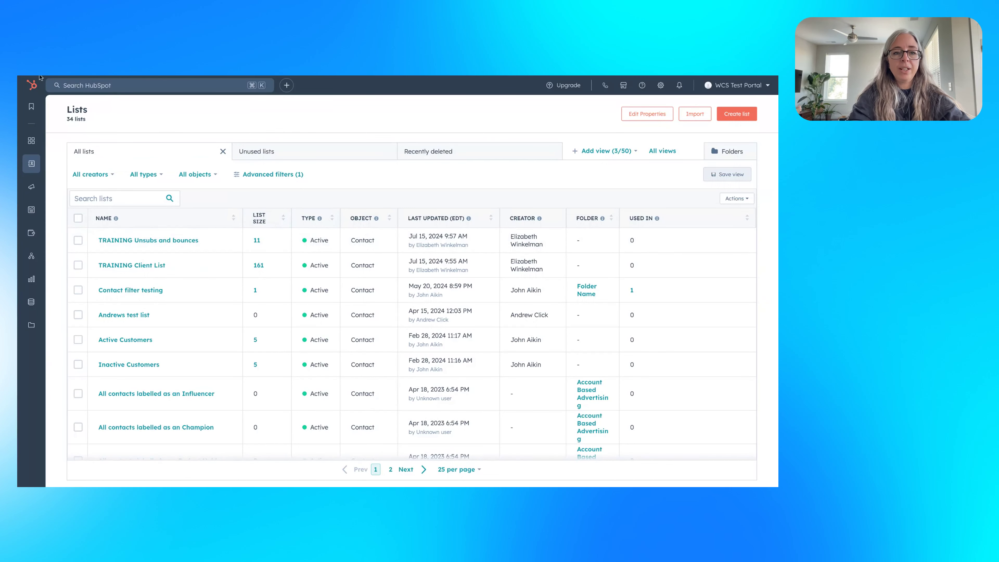
key(super+r)
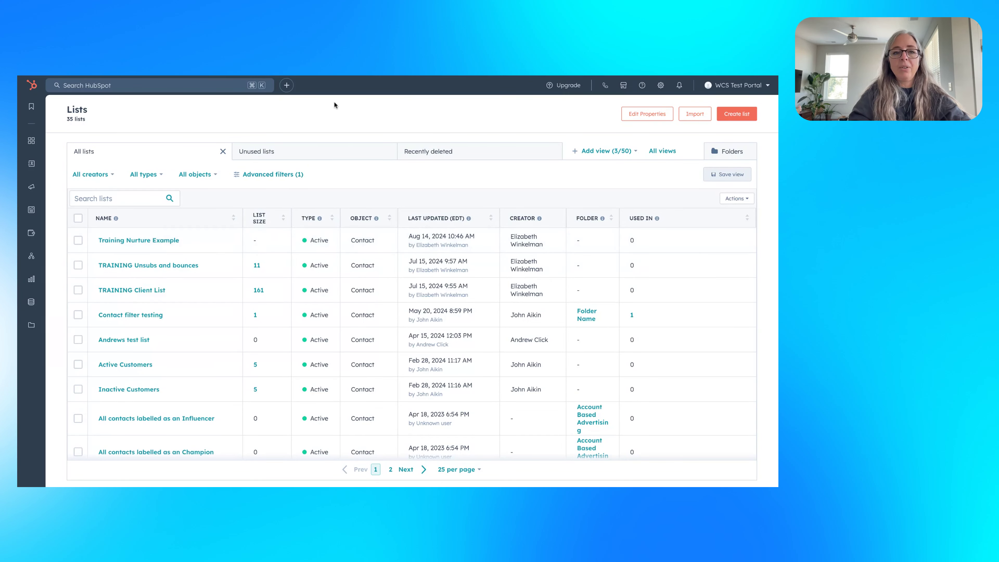
- Set the Podcast Email Example email to send to Training Nurture Example
mouse_move(51, 186)
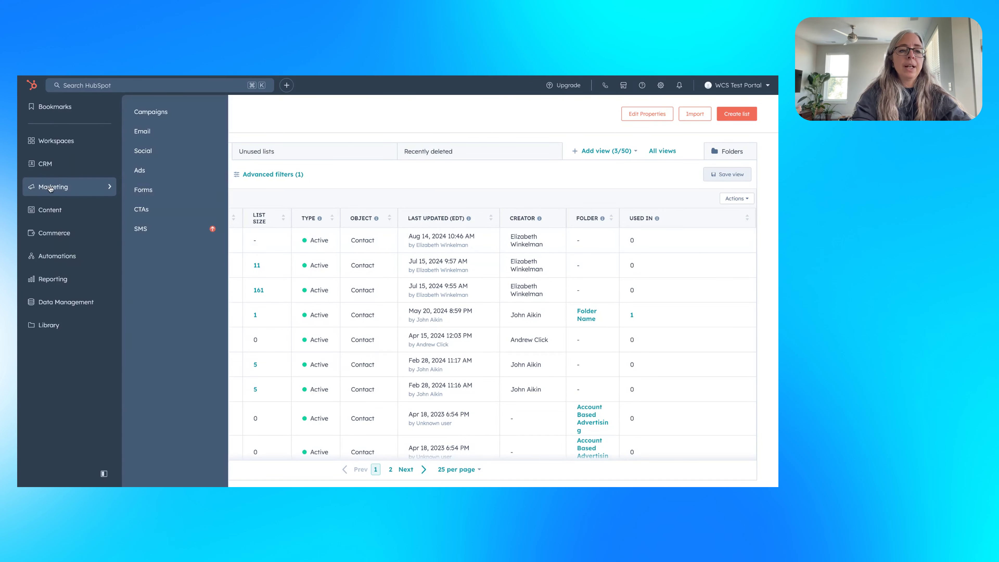
click(154, 131)
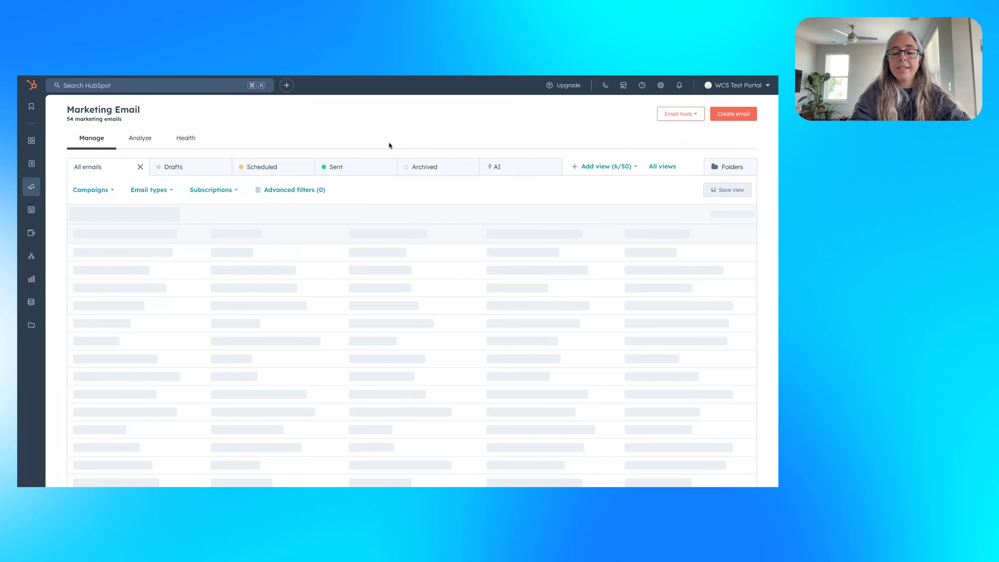
click(129, 253)
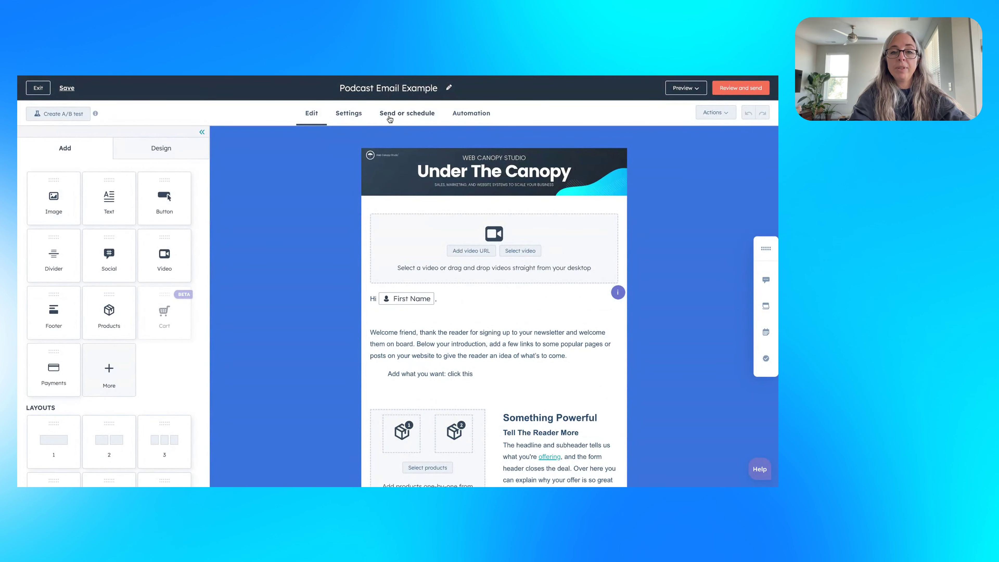
click(389, 118)
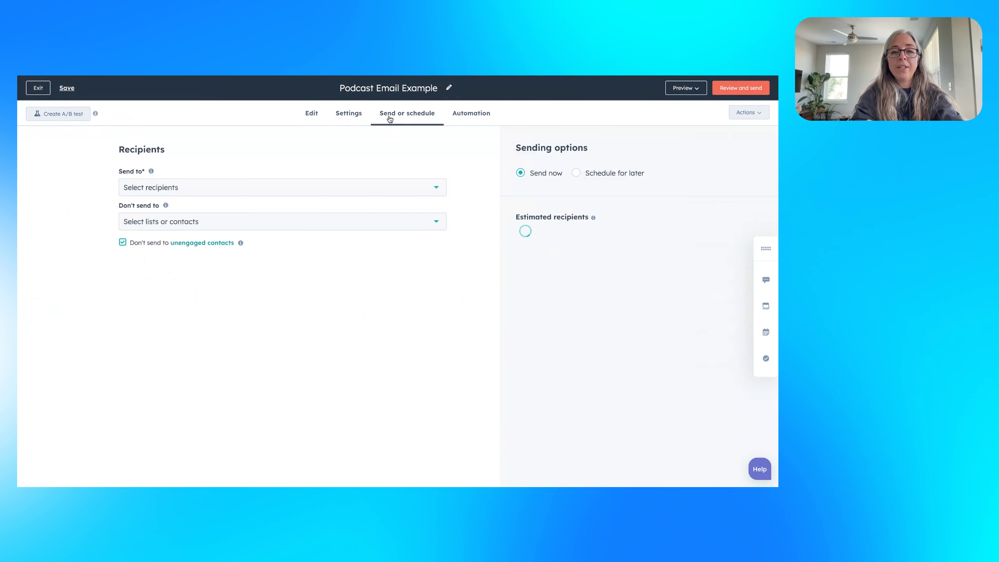
click(437, 188)
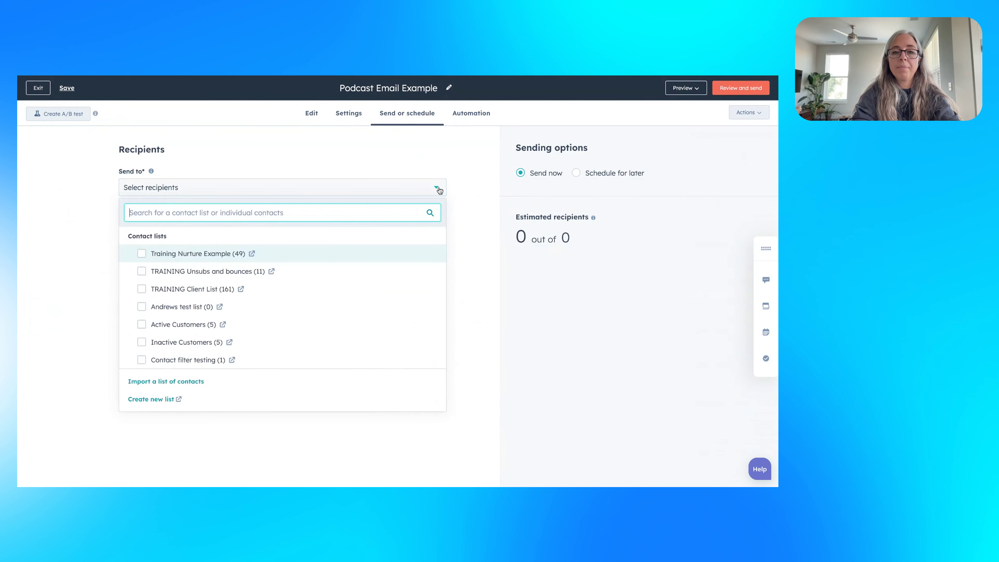
click(142, 254)
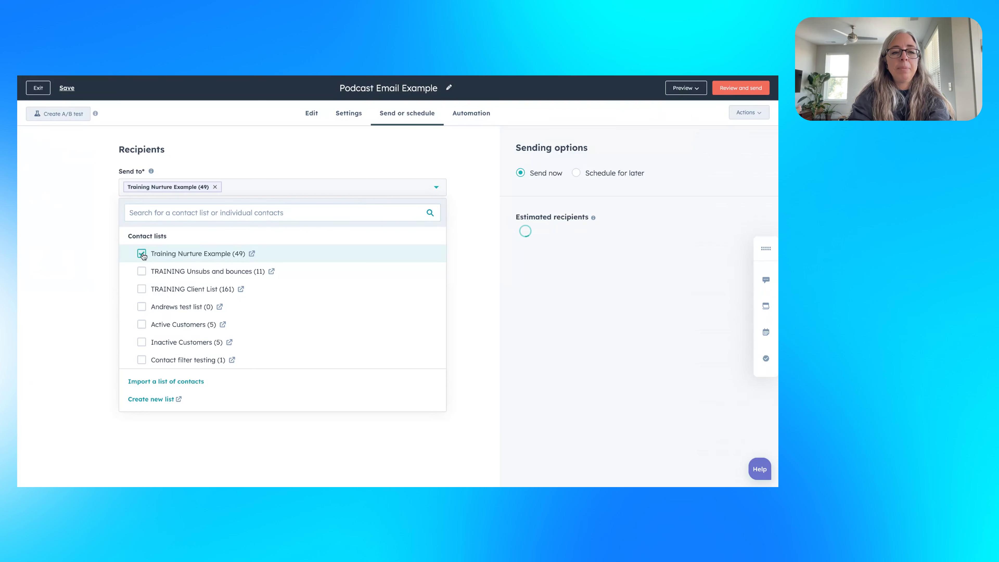
click(102, 236)
- Exclude TRAINING Unsubs and bounces and TRAINING Client List from the send
click(164, 222)
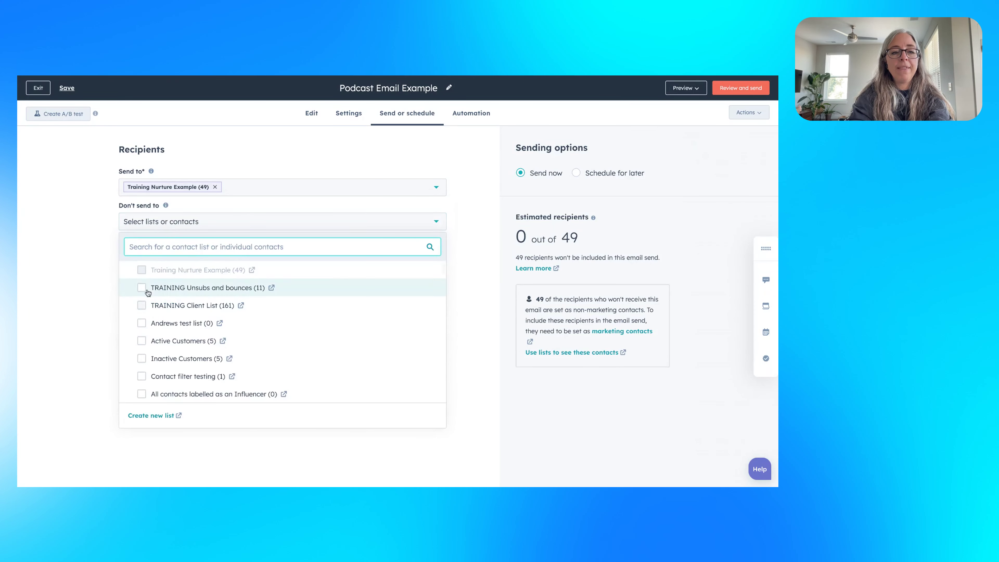
click(142, 288)
click(142, 305)
click(81, 298)
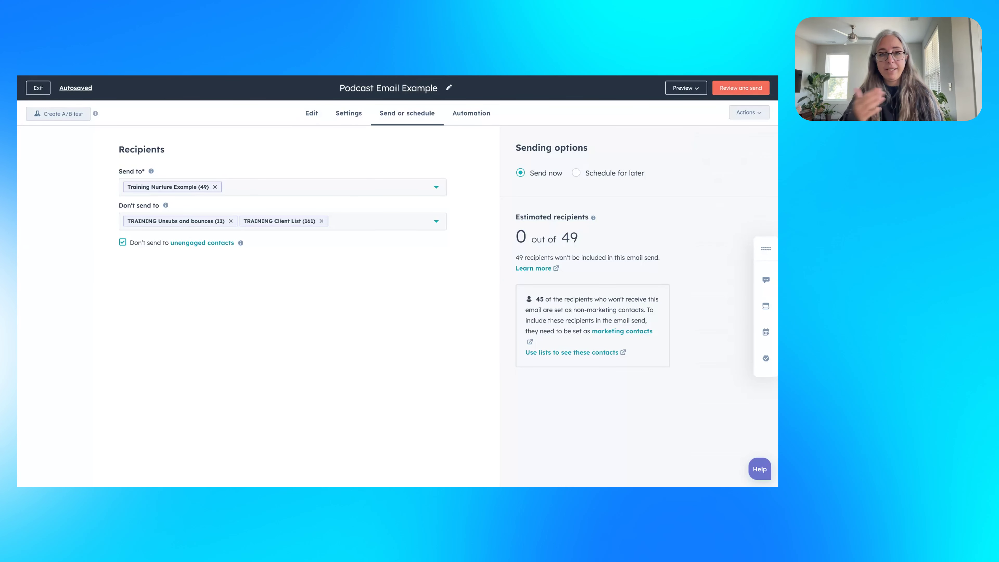
- Exit the email editor back to the marketing emails list
click(38, 88)
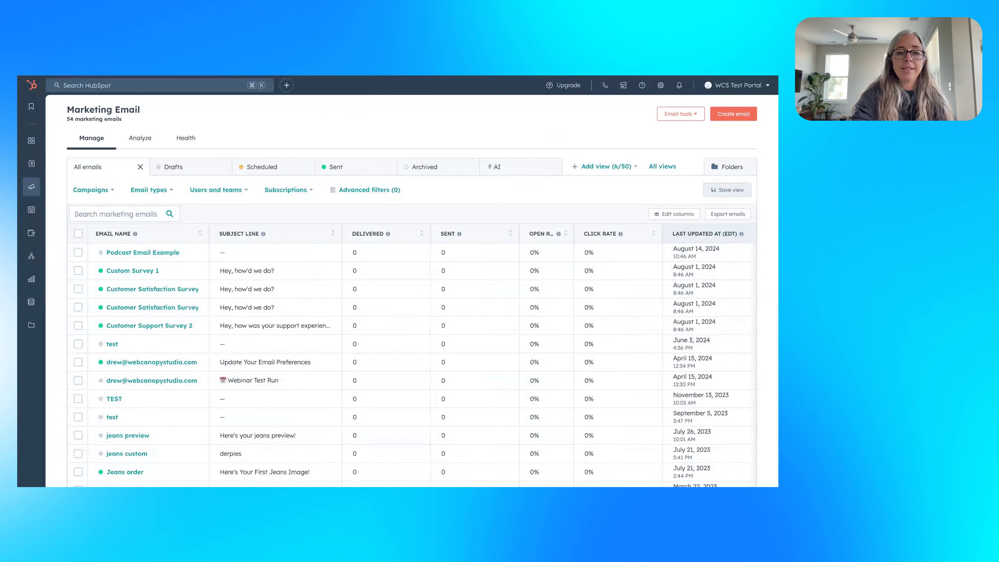
mouse_move(107, 161)
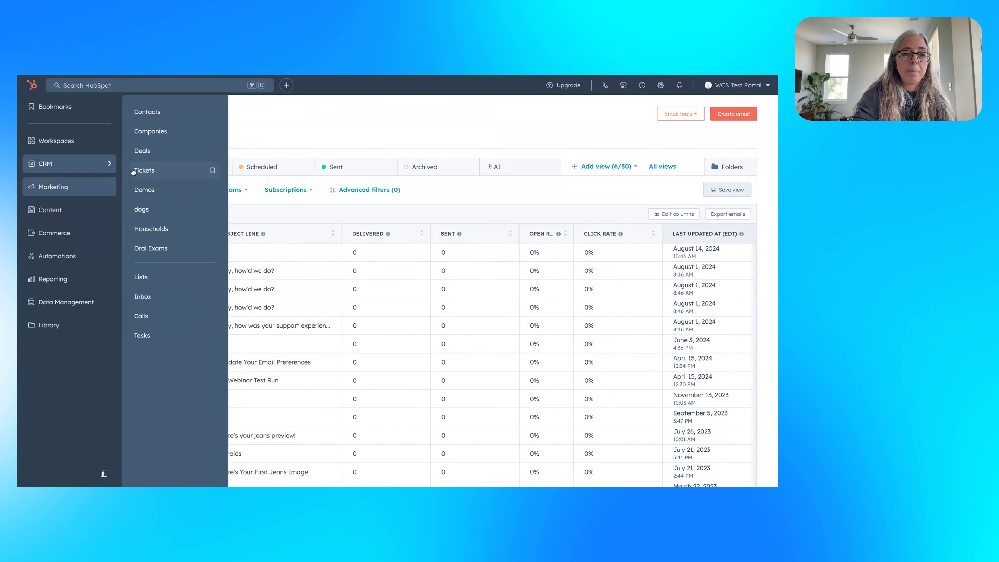